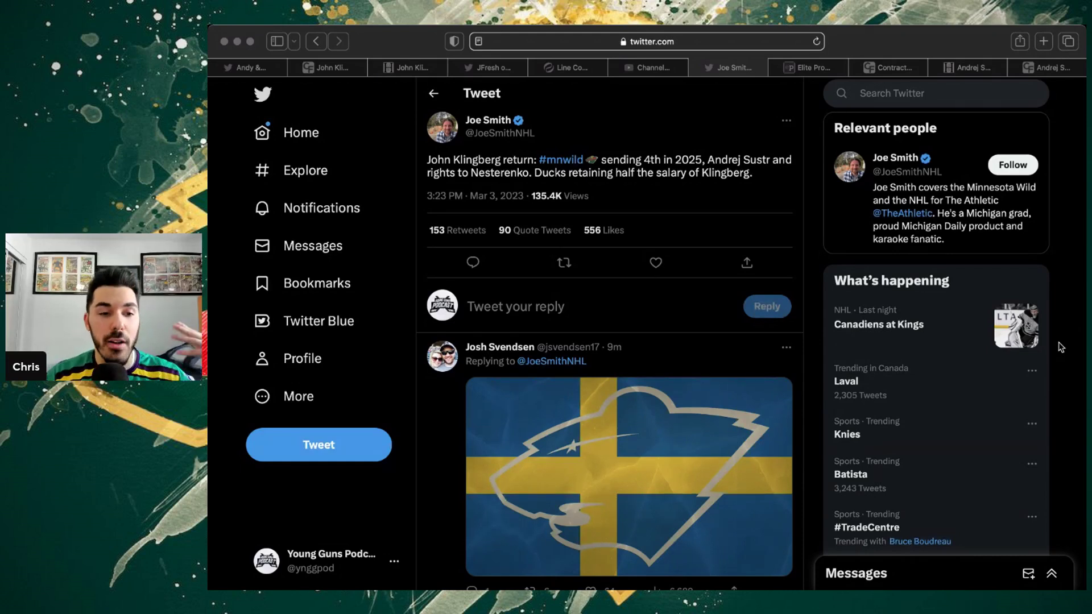
- Focus Safari and show the Andy & Rono tweet rating Klingberg's offense and defense
click(1059, 347)
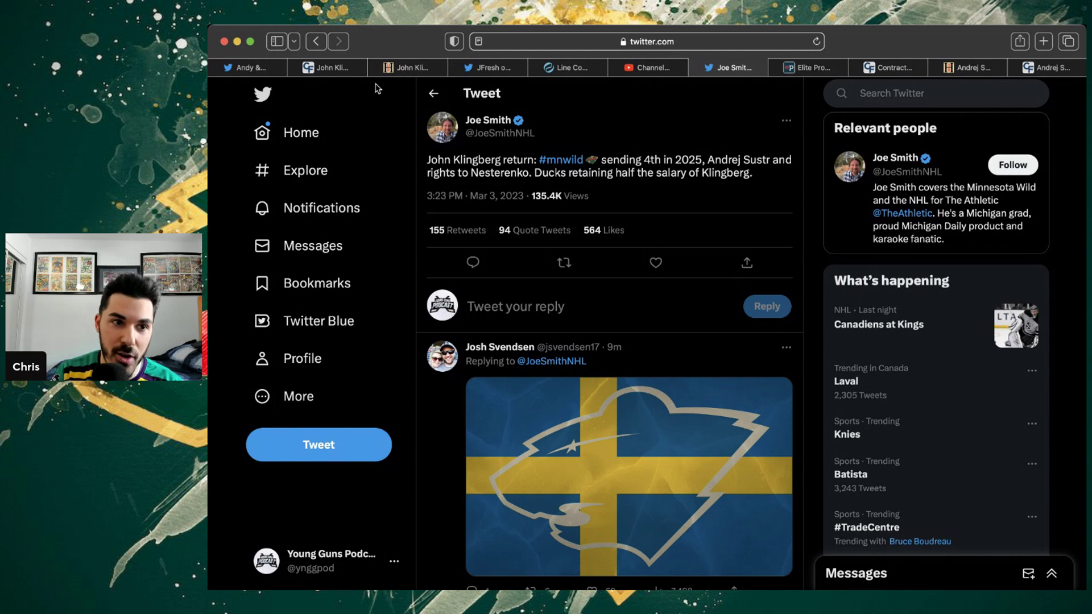
click(252, 68)
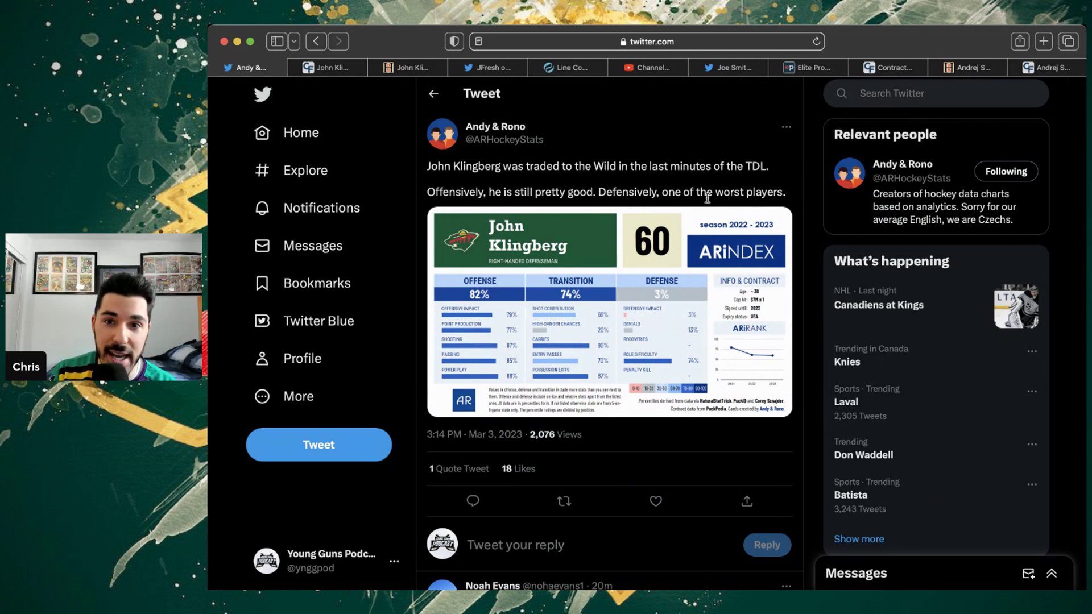
- Show JFresh's Klingberg tweet with the card projecting 12% WAR
click(495, 70)
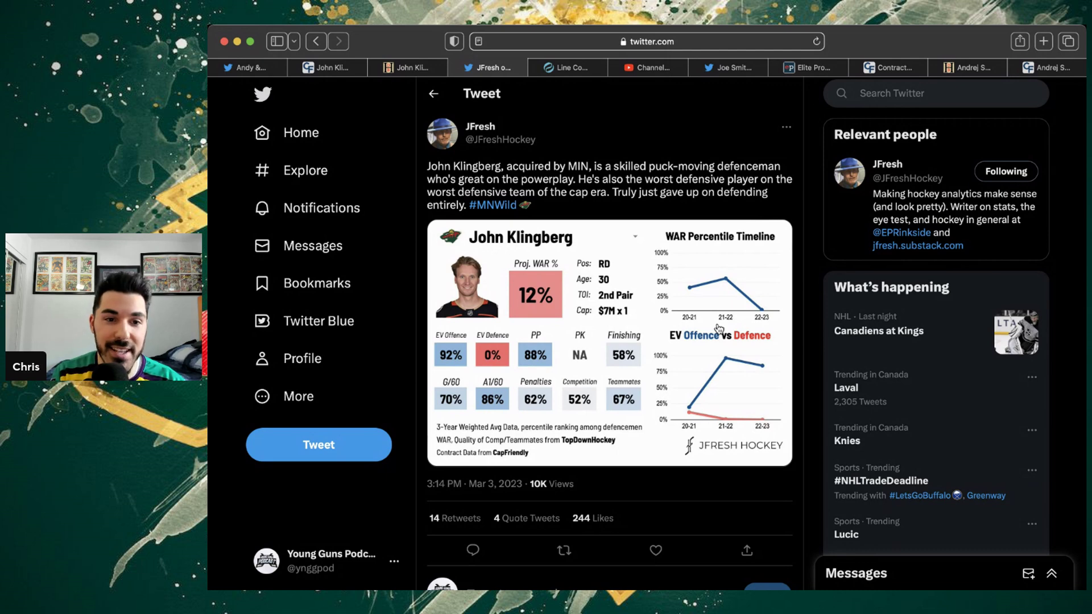
- Show Klingberg's HockeyDB career table with 602 NHL games and 398 points
click(419, 69)
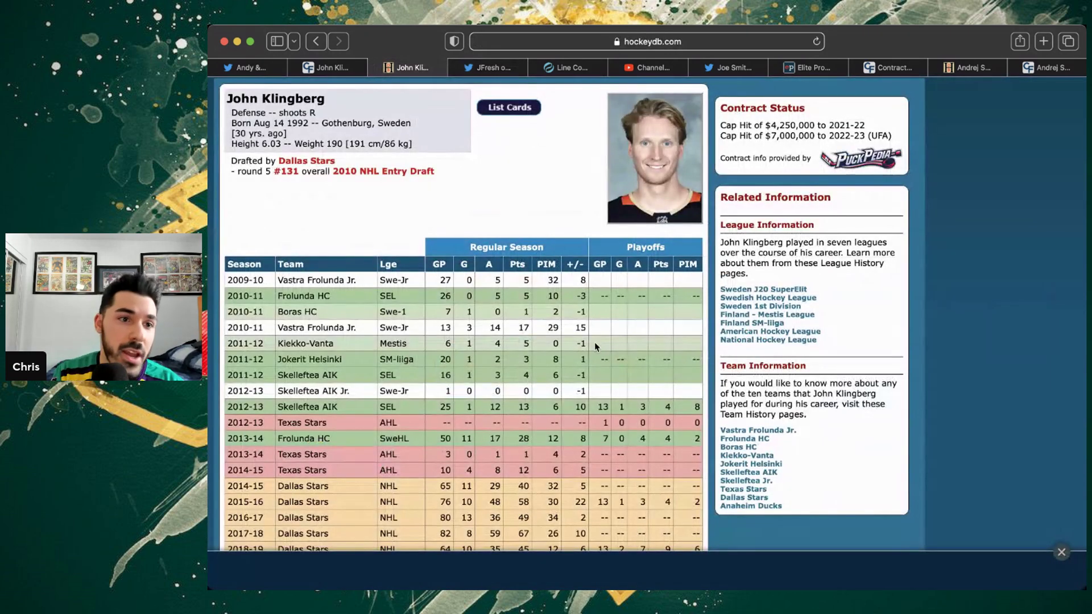
scroll(595, 342, down, 2)
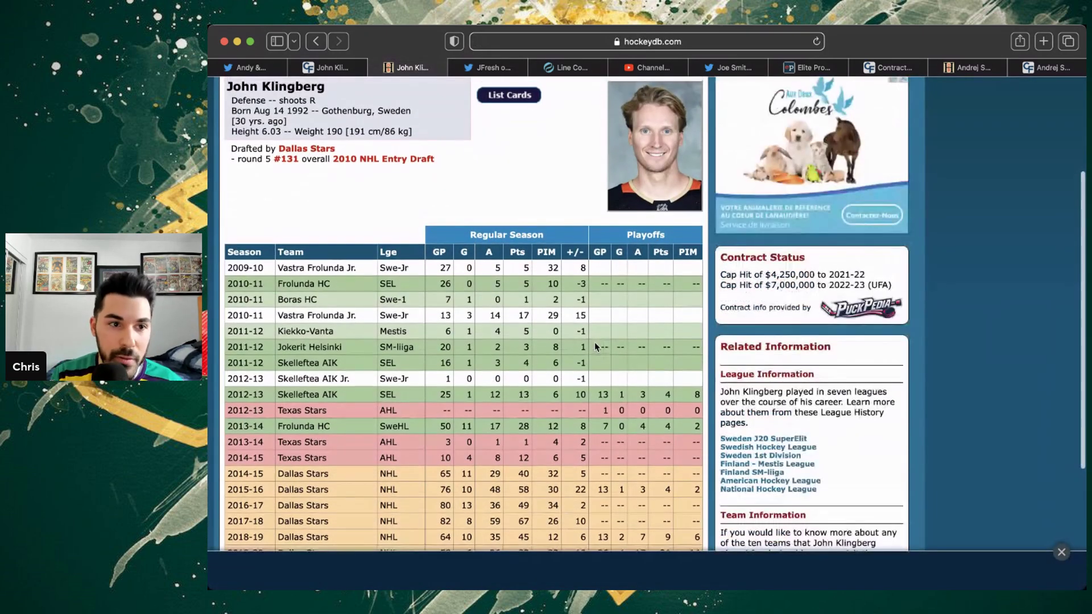
scroll(594, 346, down, 2)
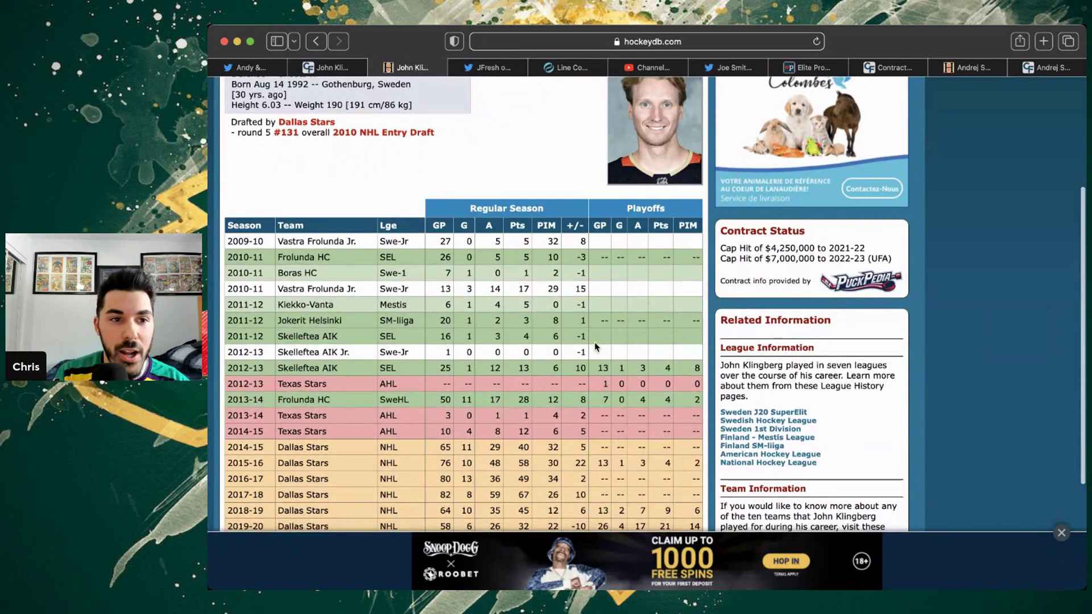
scroll(595, 346, down, 3)
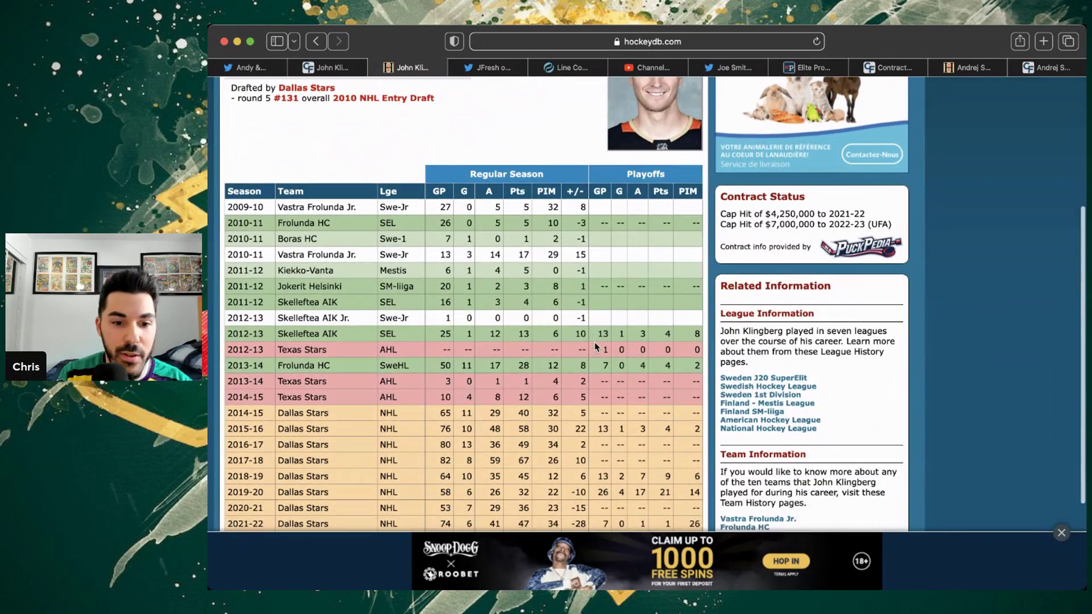
scroll(595, 345, down, 2)
scroll(595, 346, up, 2)
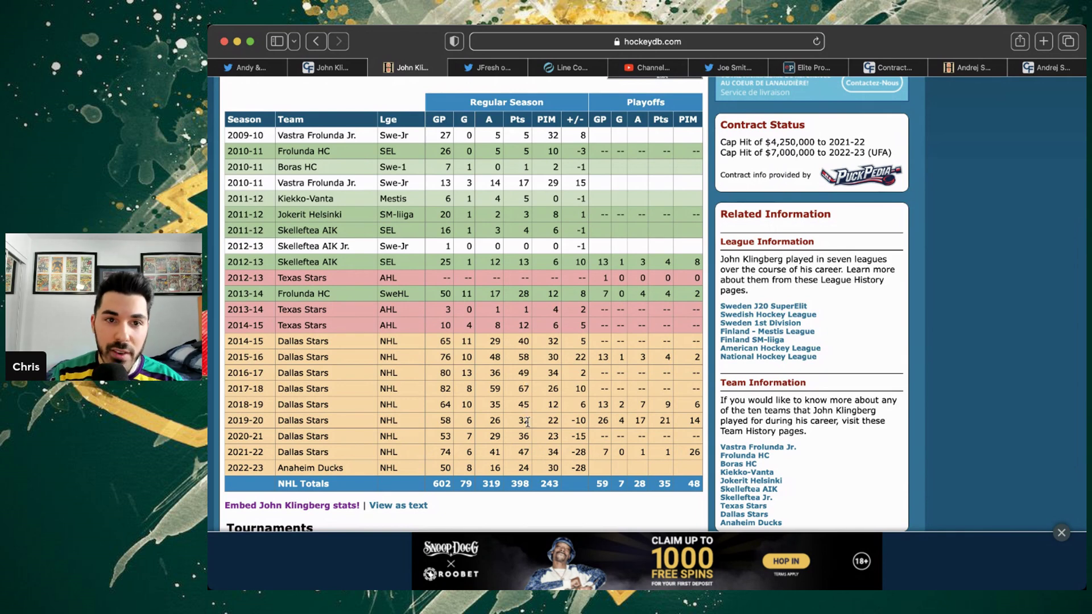
- Show the Wild line combinations with defensive pairings and the first powerplay unit
click(575, 71)
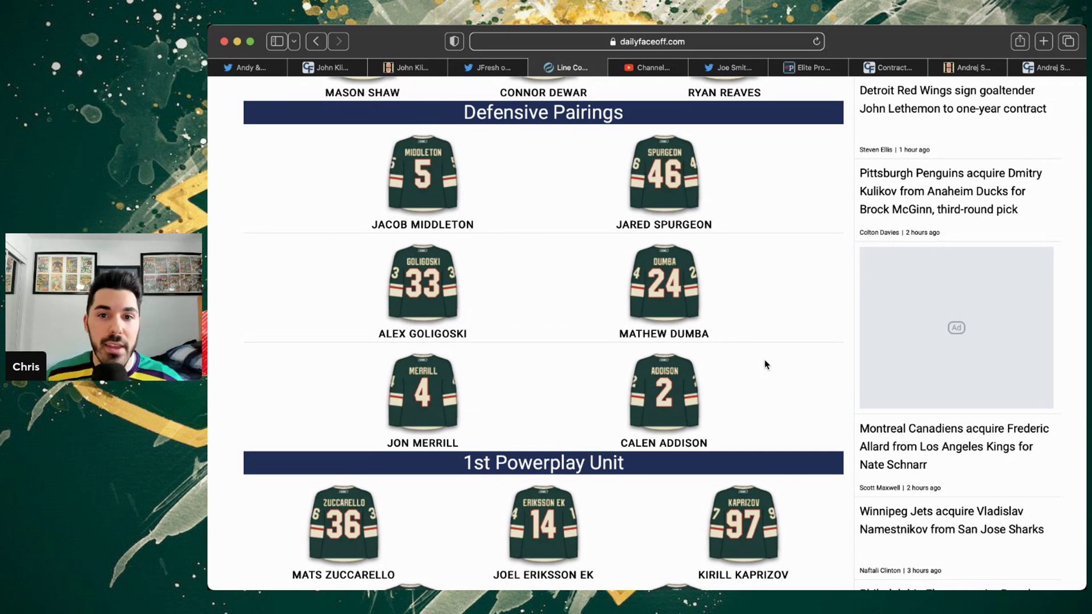
- Review Nesterenko's Elite Prospects facts, then his CapFriendly reserve-list profile and career stats
click(806, 68)
scroll(858, 383, down, 5)
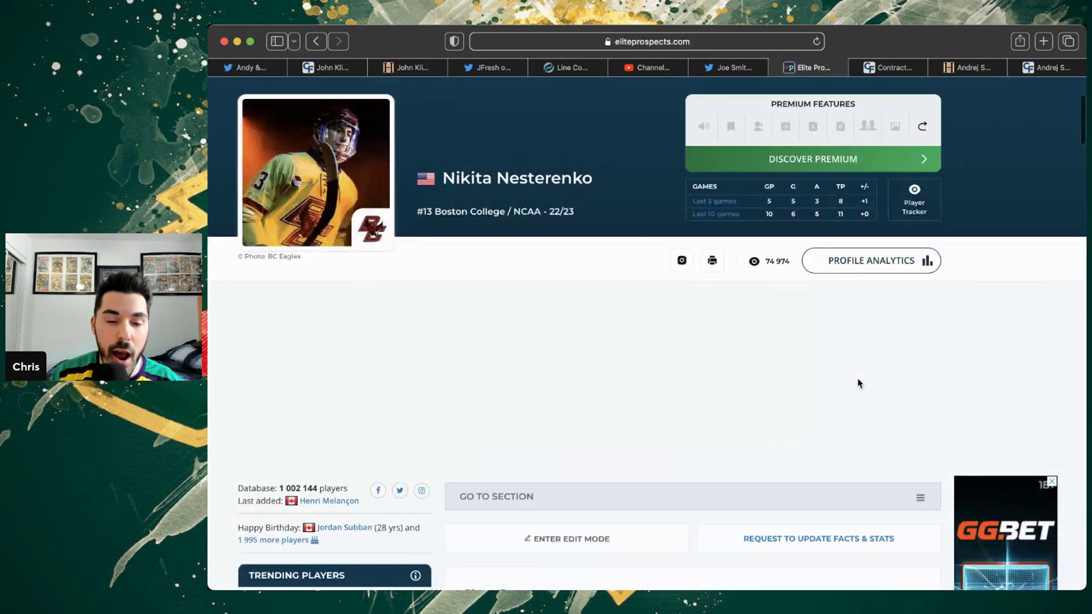
scroll(858, 384, down, 3)
scroll(858, 382, up, 2)
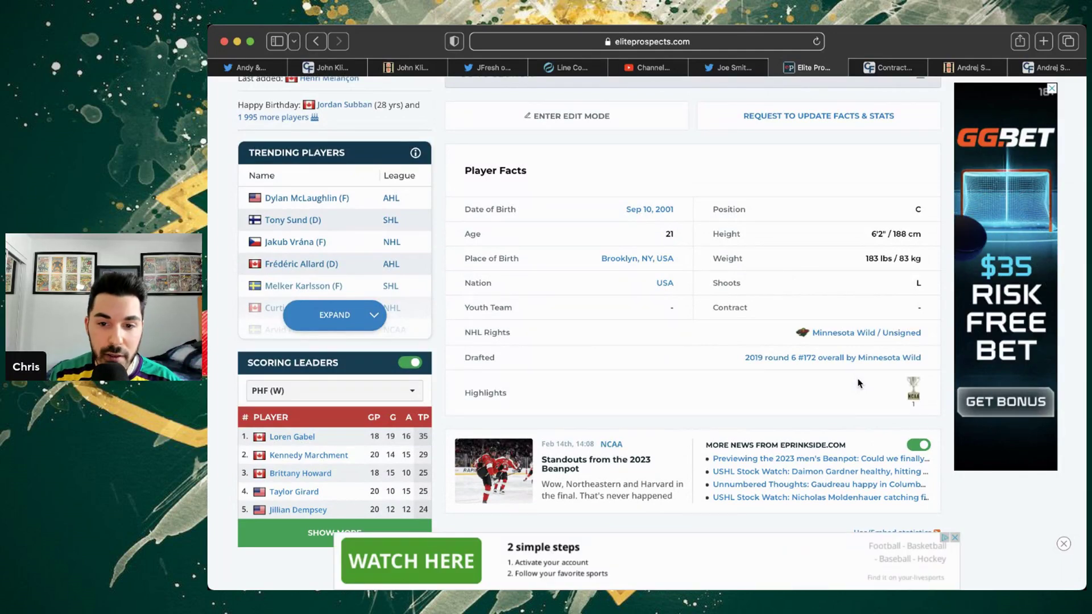
scroll(859, 383, up, 1)
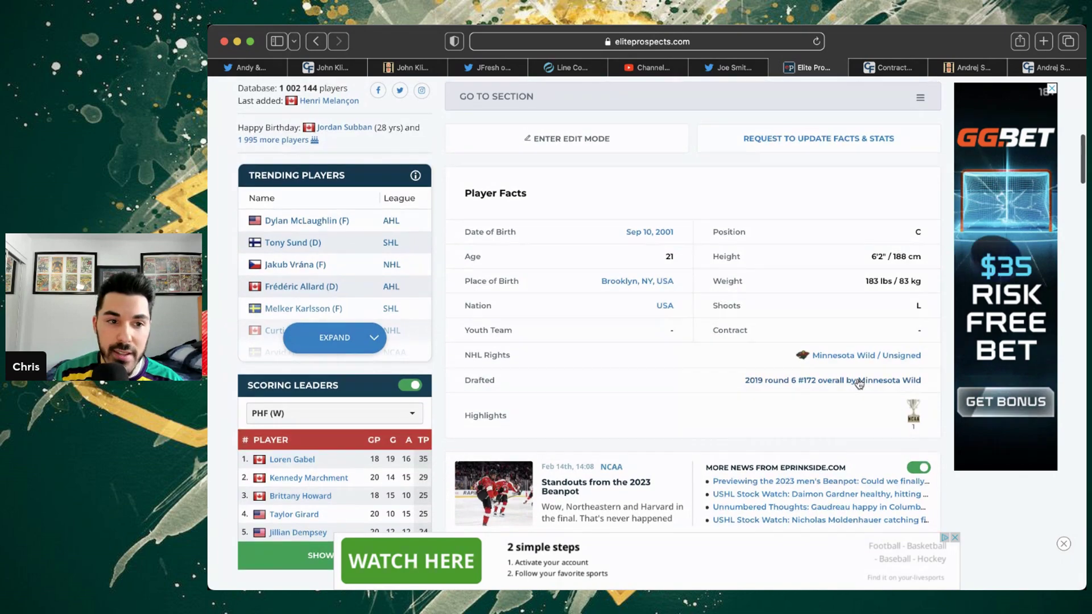
scroll(858, 383, up, 1)
click(895, 68)
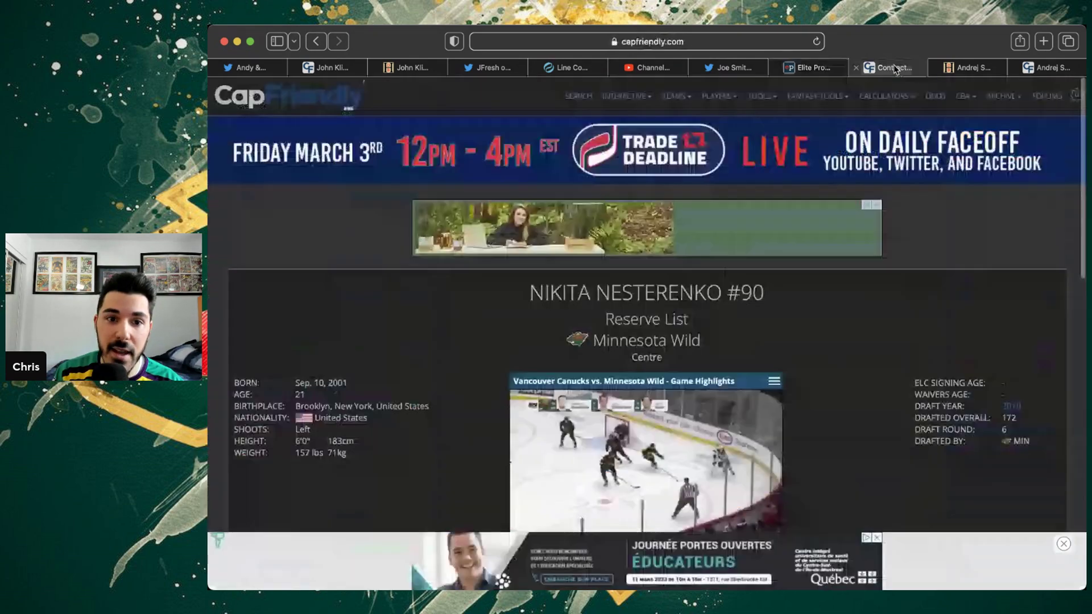
scroll(789, 384, down, 5)
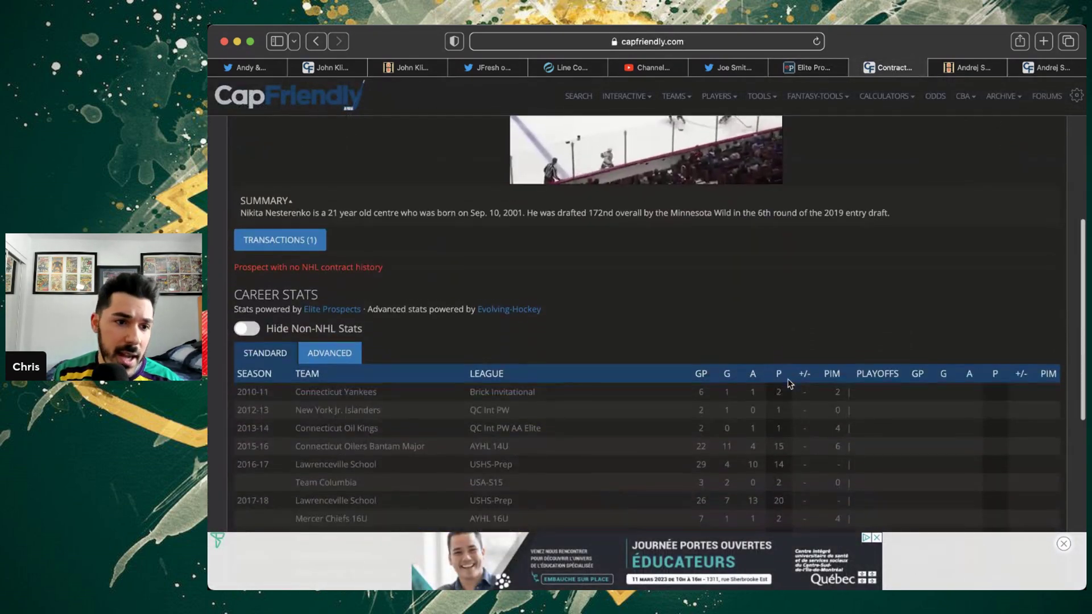
scroll(789, 384, down, 4)
scroll(788, 384, up, 3)
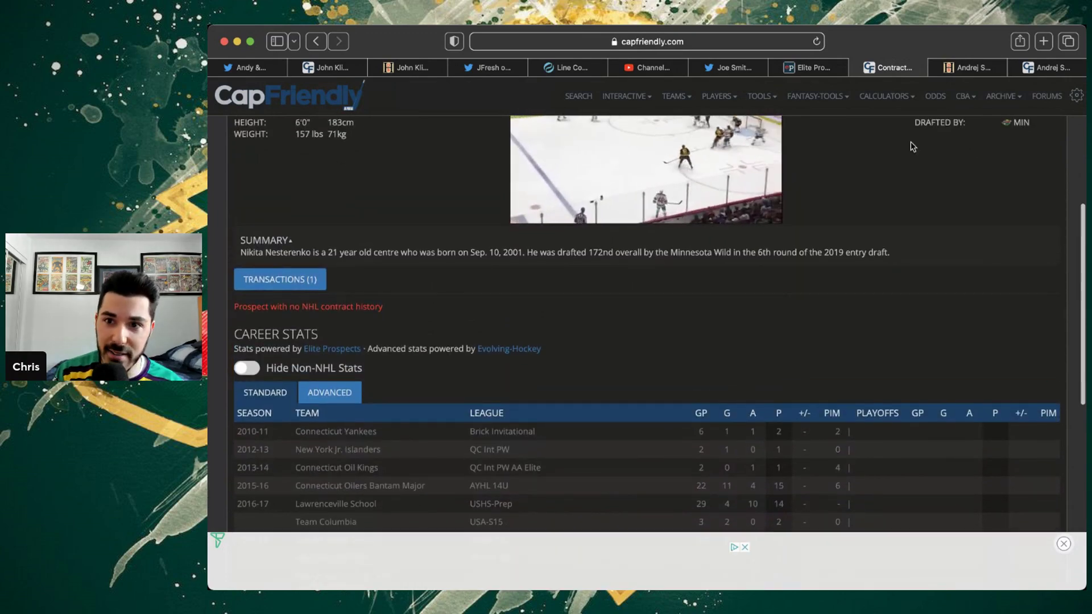
- Show Sustr's HockeyDB page with 361 NHL games, 69 points and $750,000 cap hit
click(968, 67)
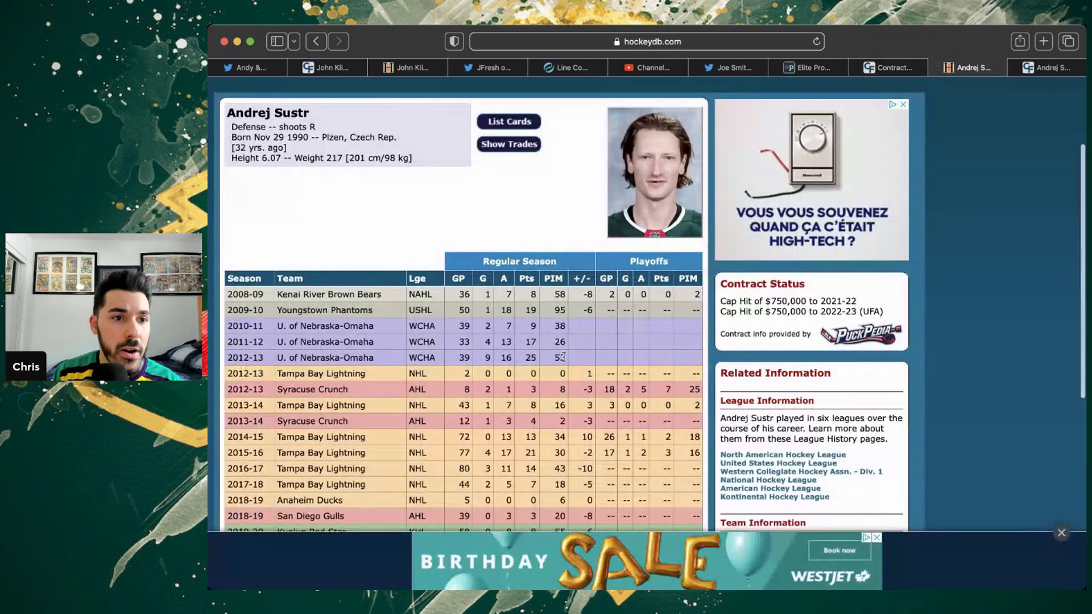
scroll(576, 363, down, 3)
scroll(563, 356, down, 2)
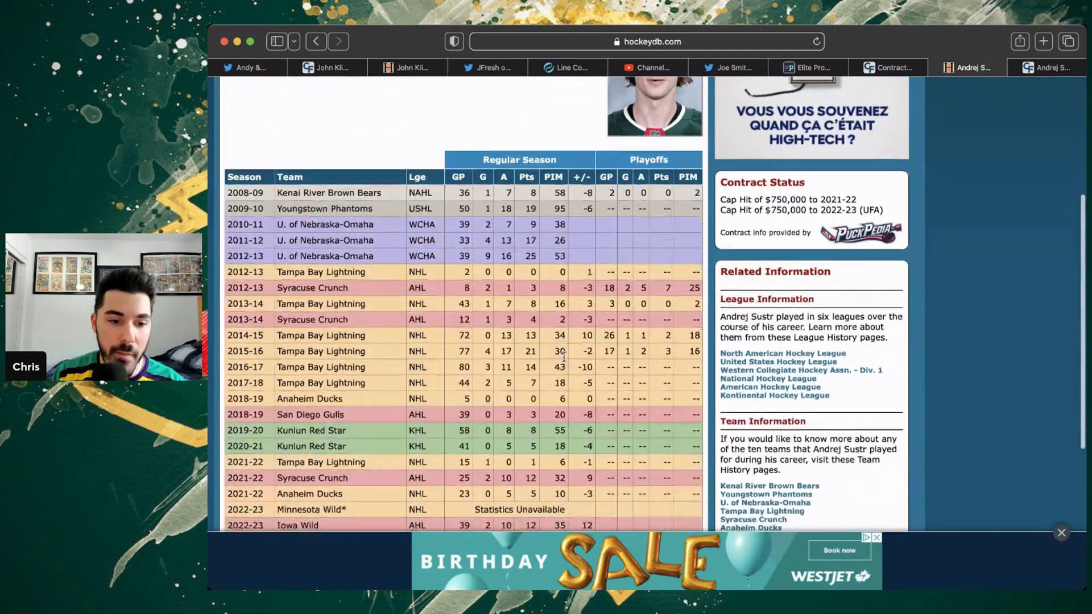
scroll(562, 355, down, 2)
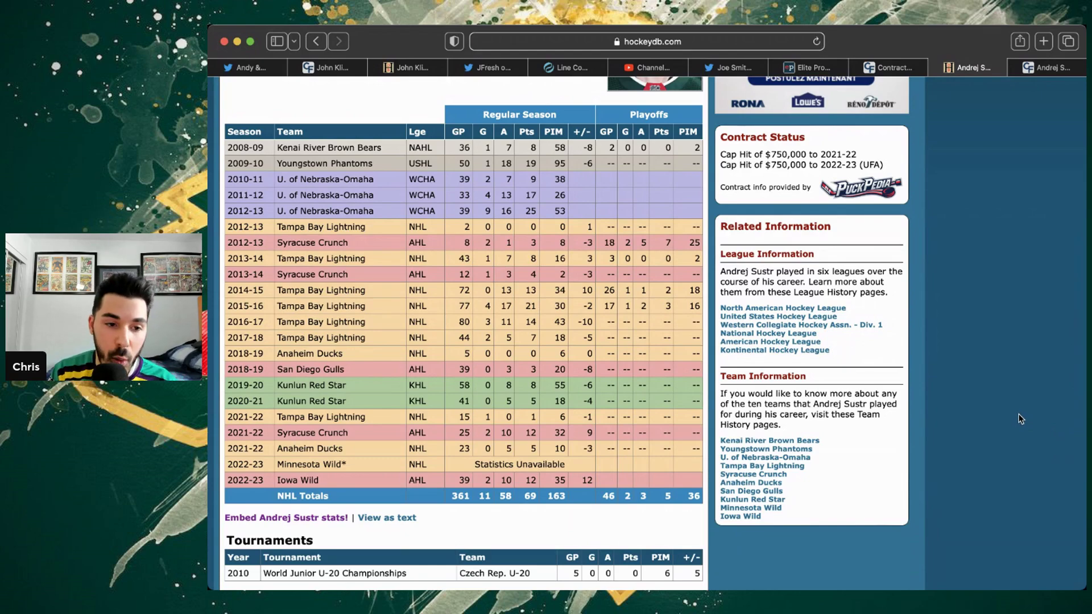
scroll(1020, 418, up, 2)
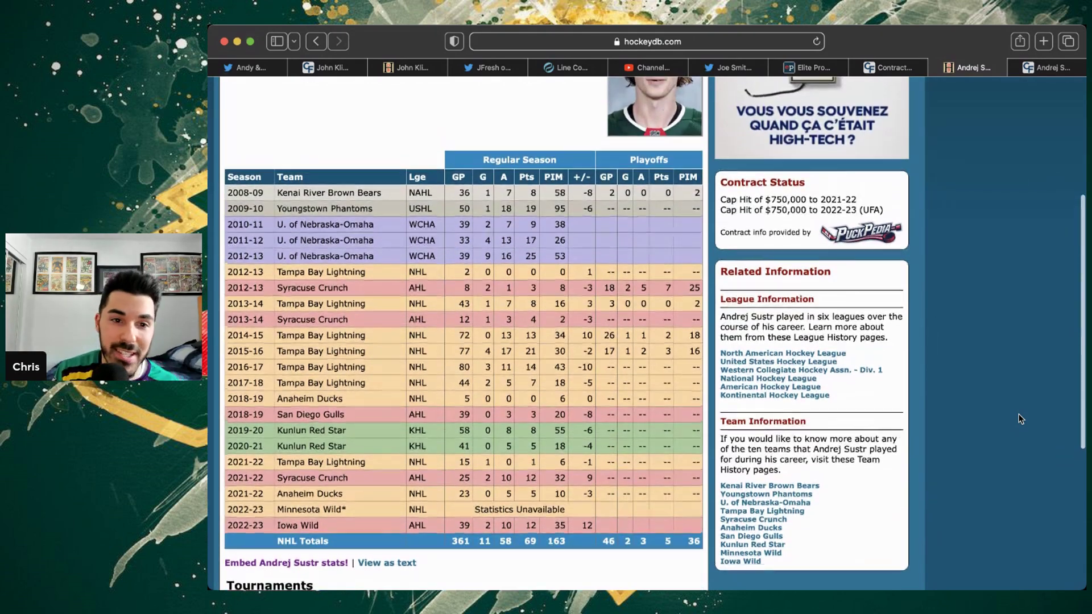
scroll(1019, 418, up, 1)
scroll(1020, 418, up, 3)
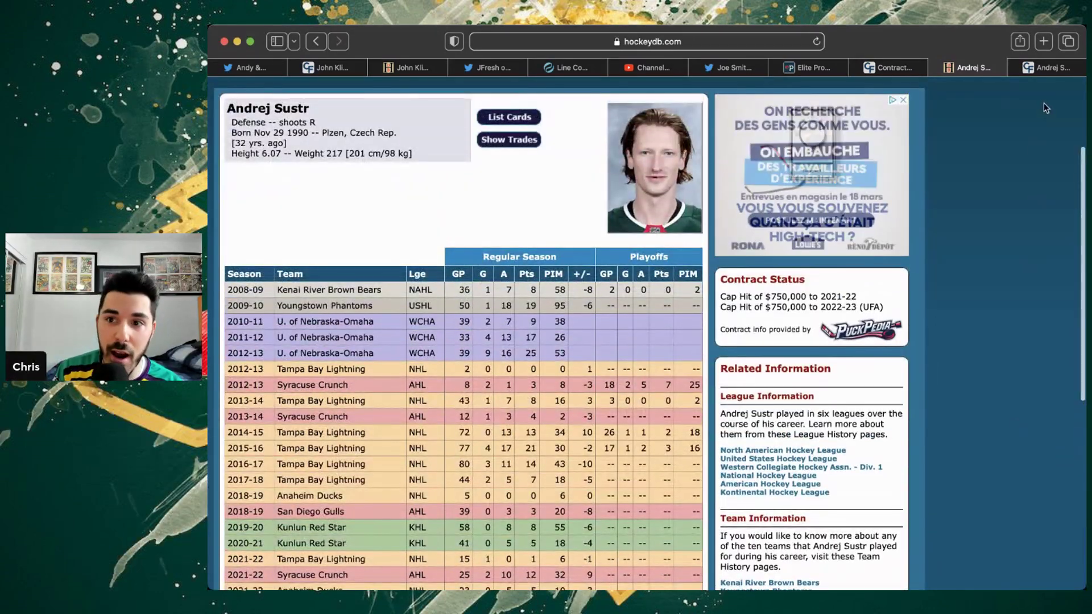
- Check Sustr's contract, then Klingberg's one-year $7,000,000 Anaheim Ducks contract
click(1048, 71)
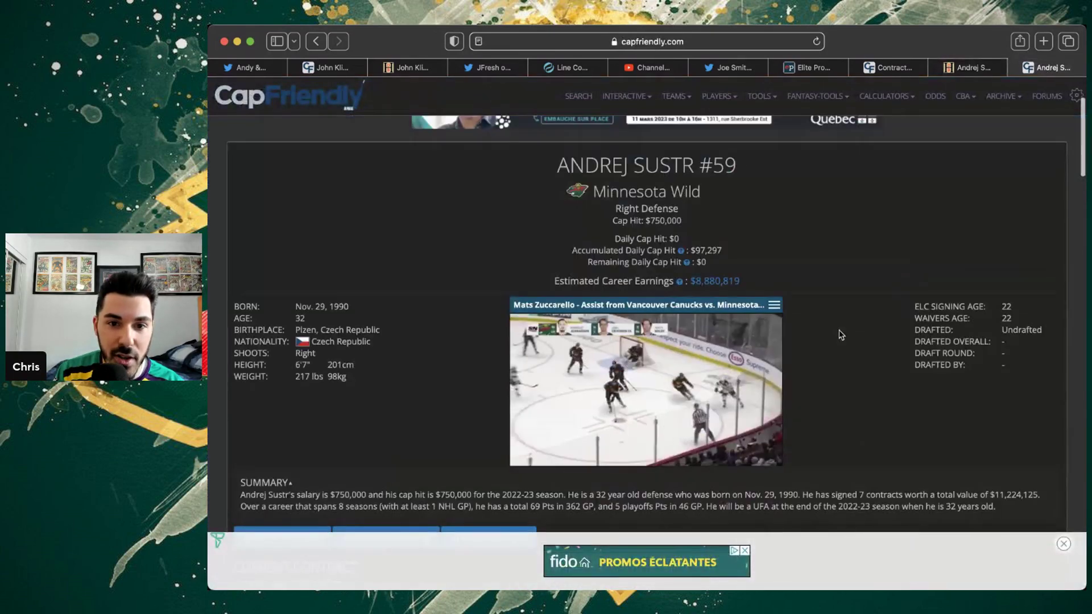
scroll(840, 335, down, 5)
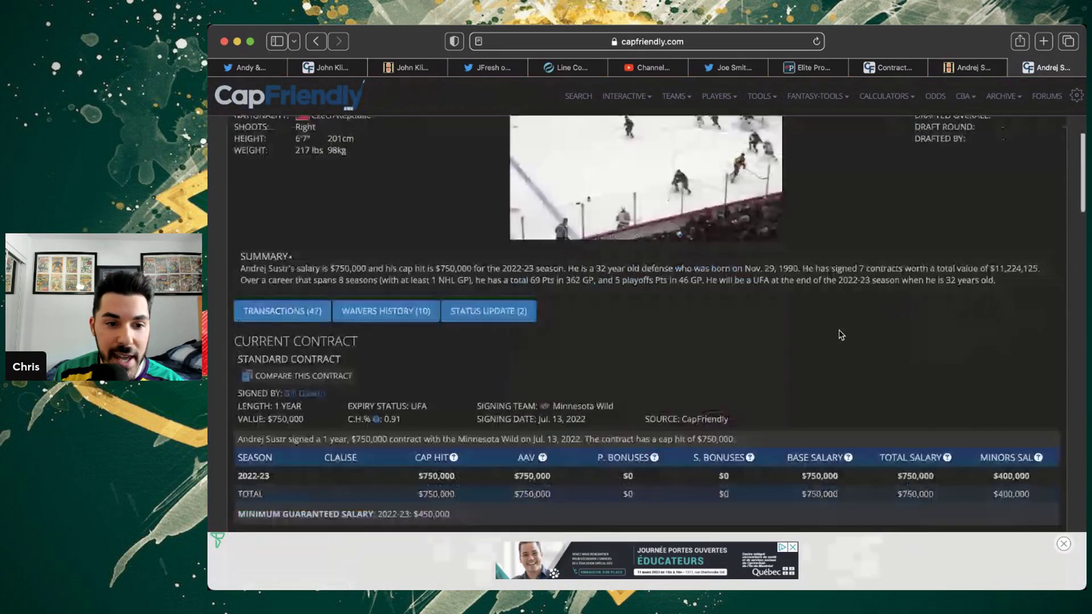
click(329, 68)
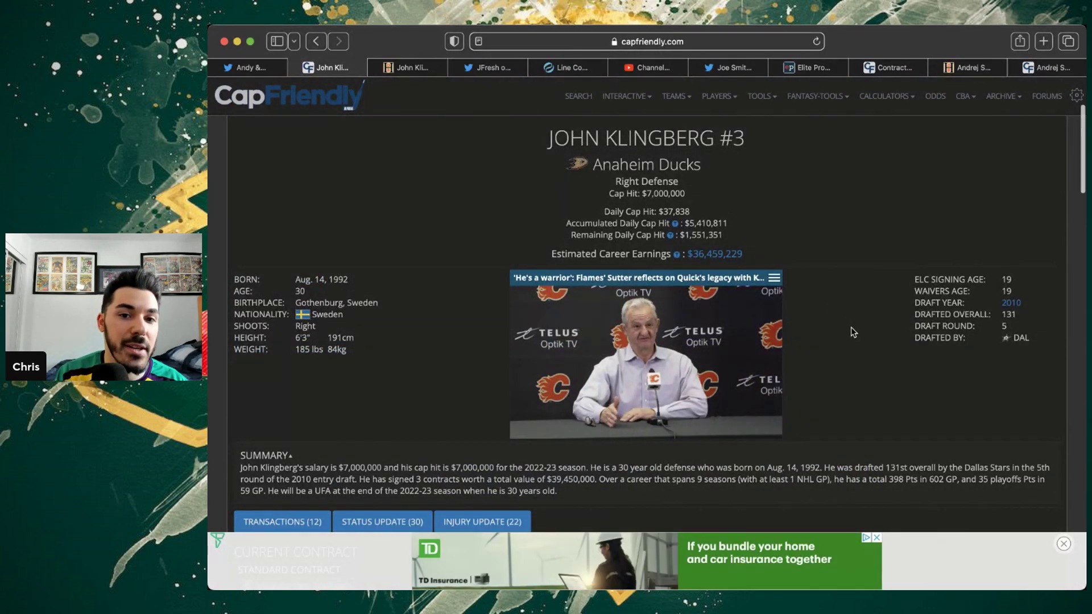
scroll(851, 331, down, 3)
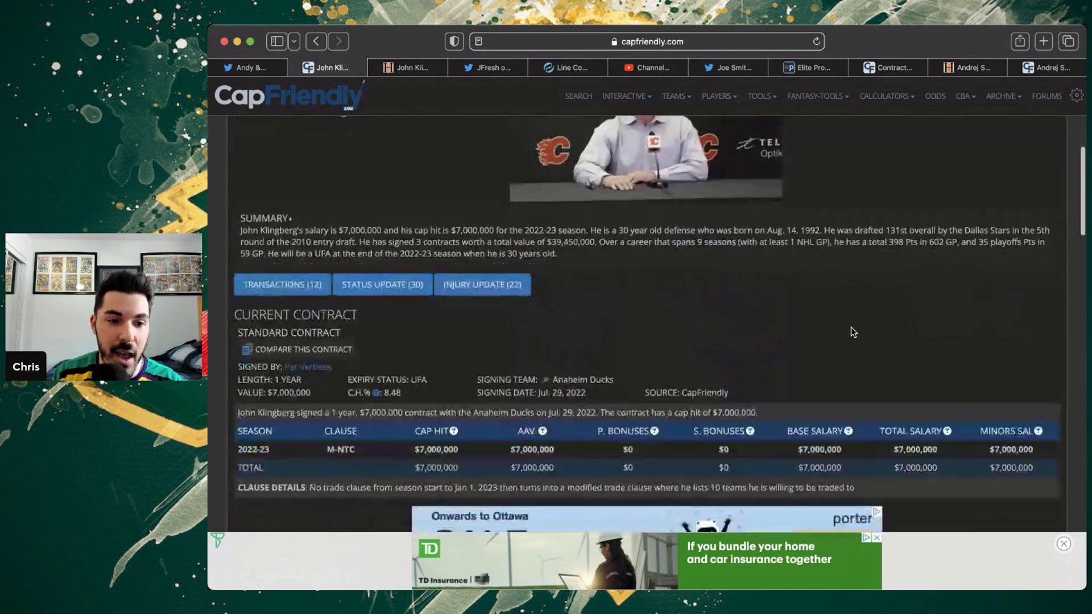
scroll(851, 332, down, 1)
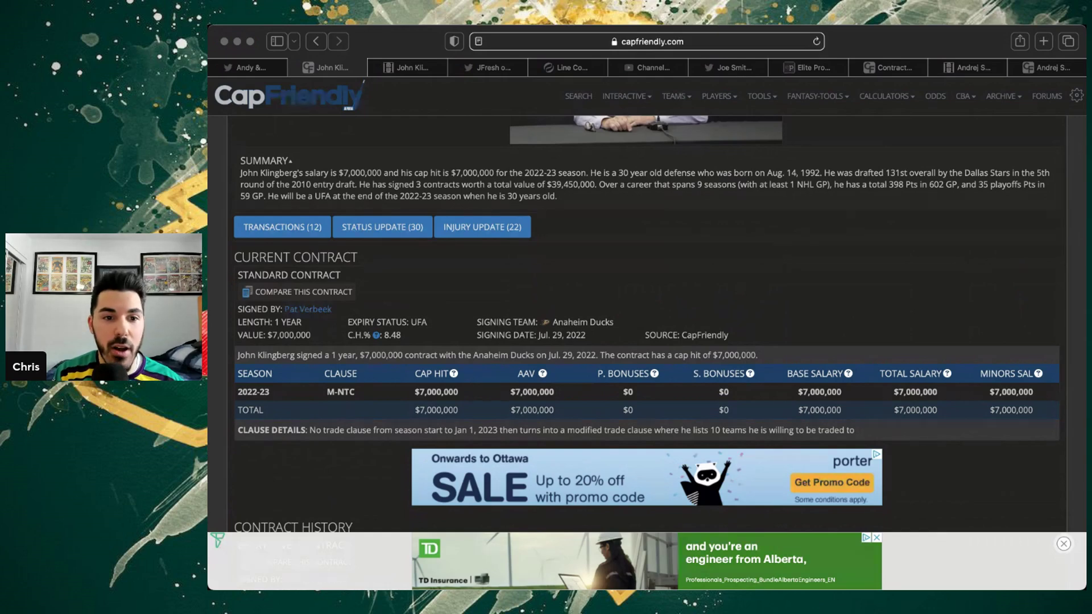
key(super+Tab)
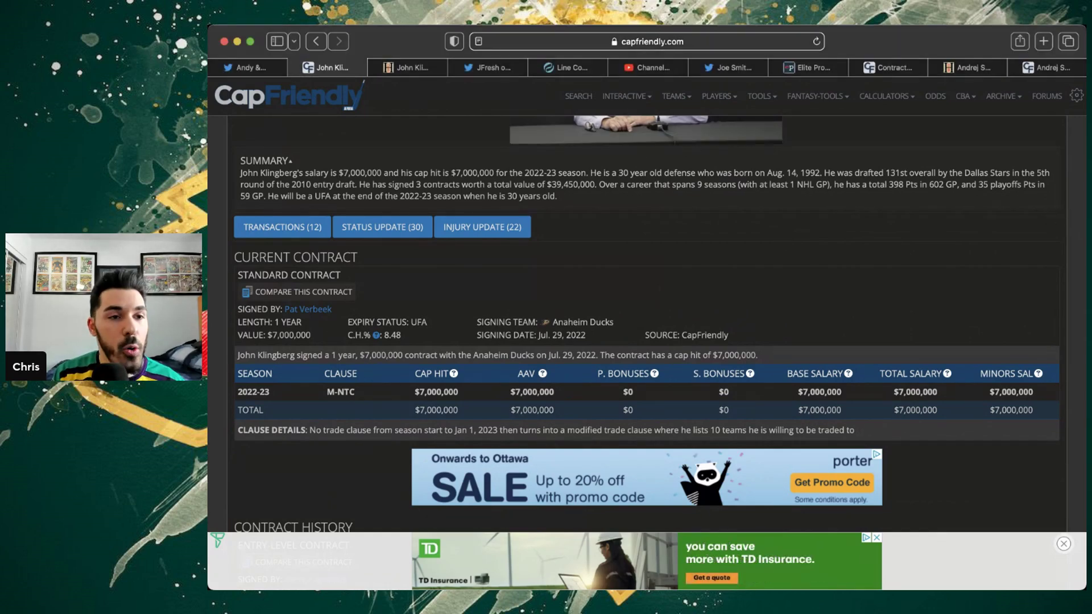
- Return to the Andy & Rono tweet with Klingberg's 82% offense, 3% defense ARINDEX card
click(263, 65)
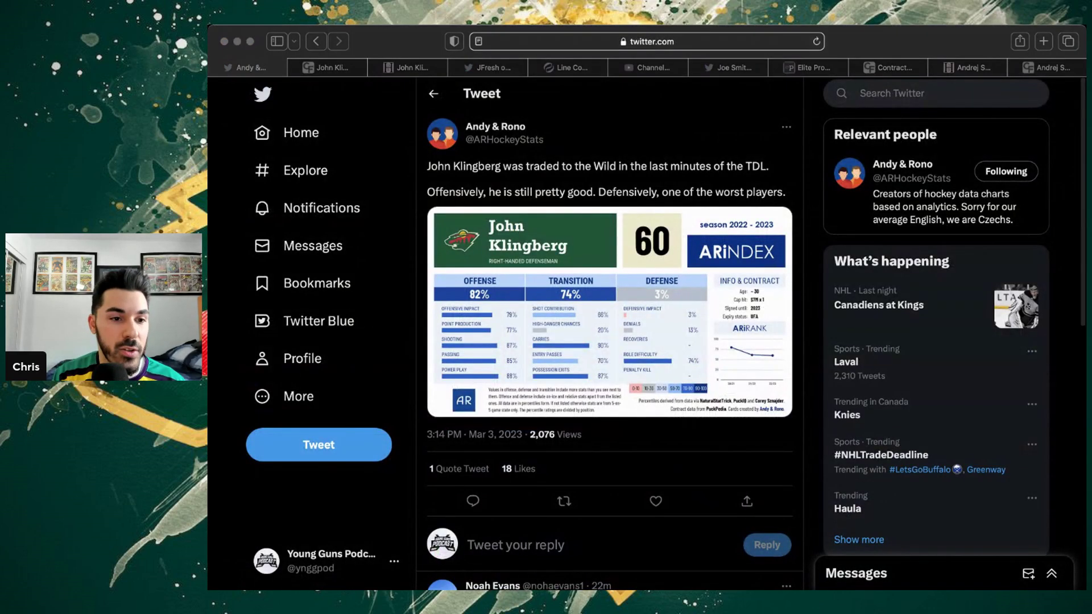